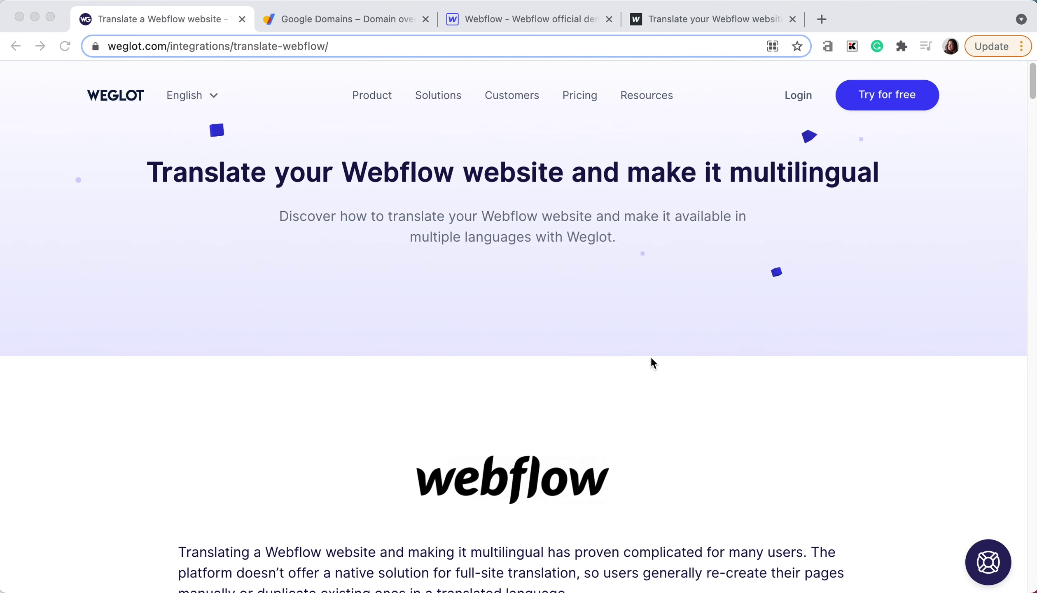
Start a Weglot free trial from the Key benefits section and submit the account form.
scroll(595, 367, down, 15)
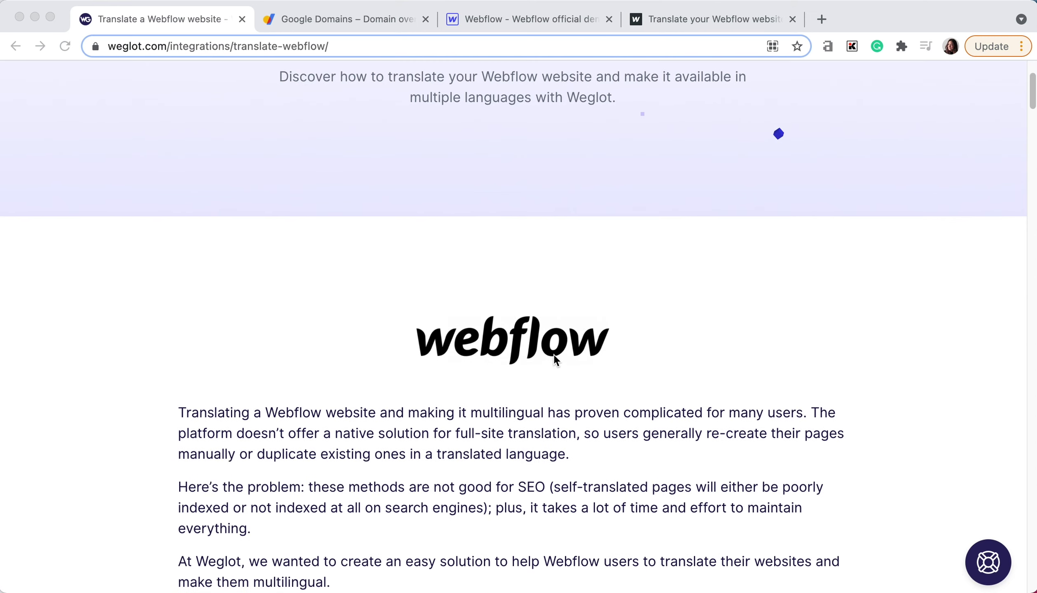
scroll(549, 352, down, 4)
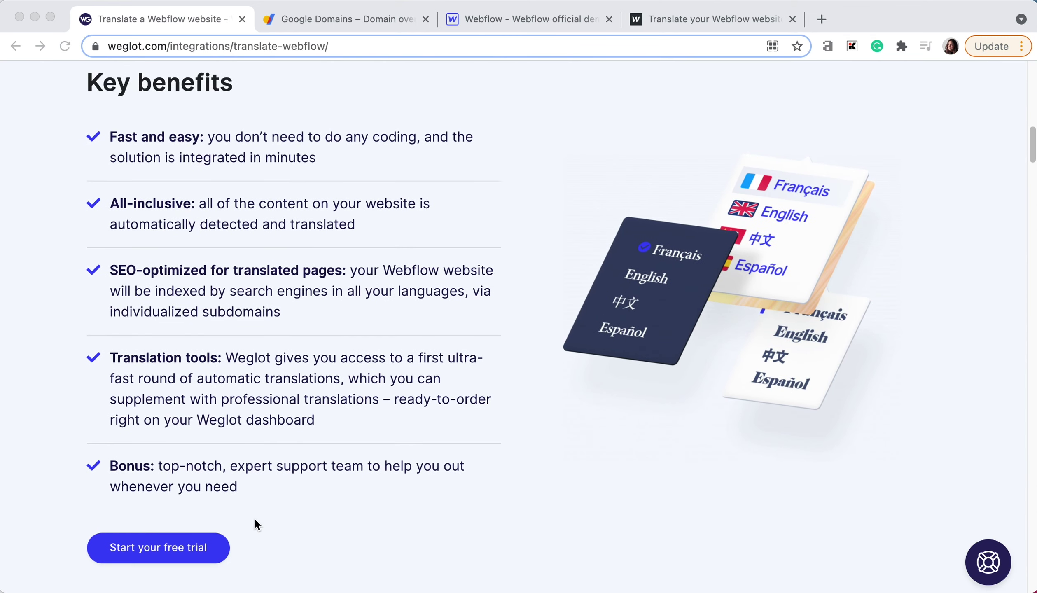
click(167, 551)
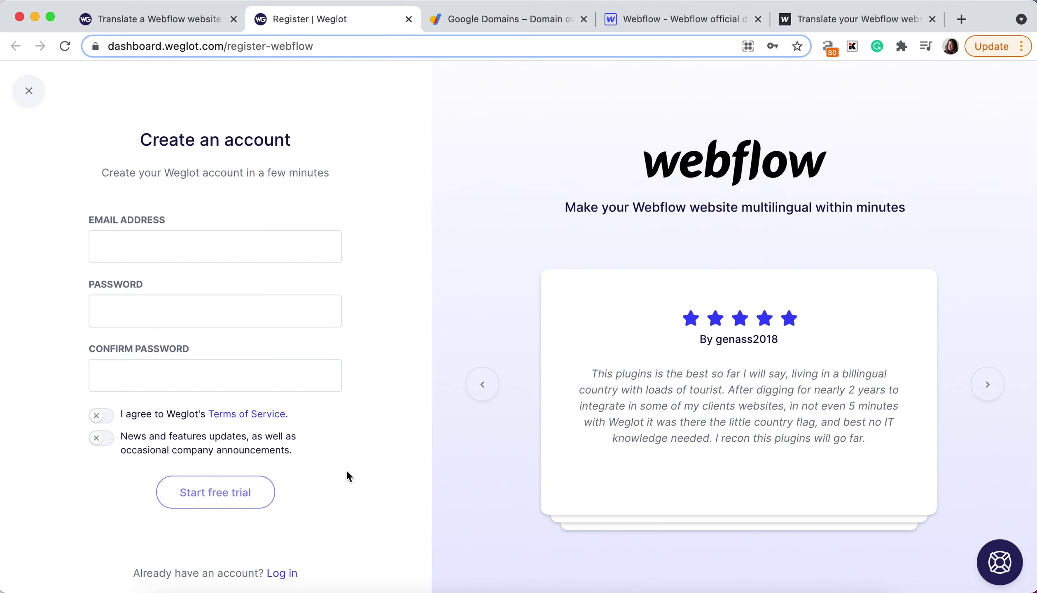
click(211, 493)
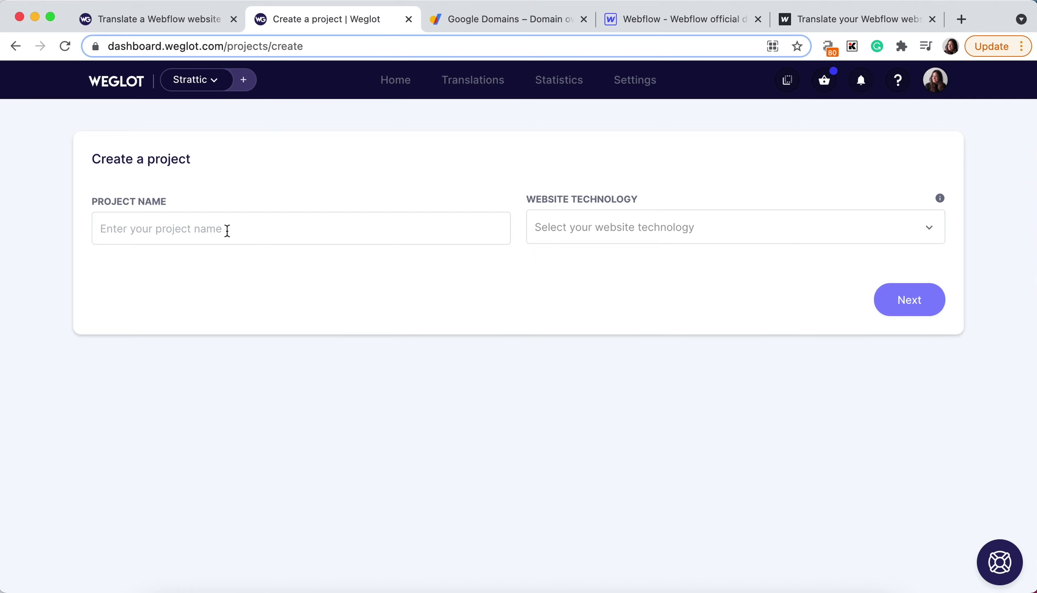
Enter 'webflow' as the project name and pick Webflow from the website technology list.
click(227, 231)
text(we)
click(223, 263)
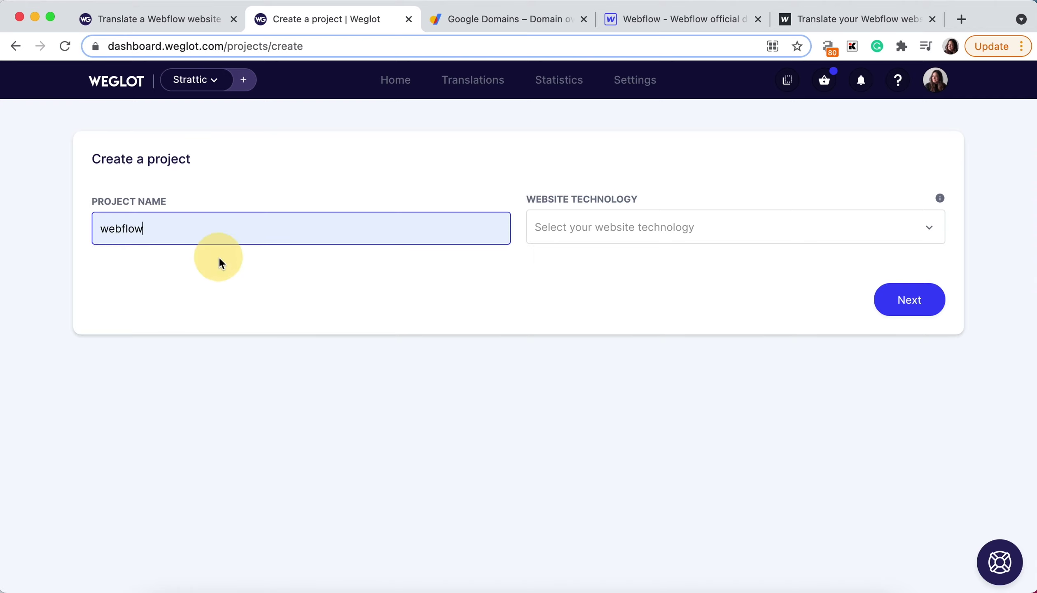
click(612, 226)
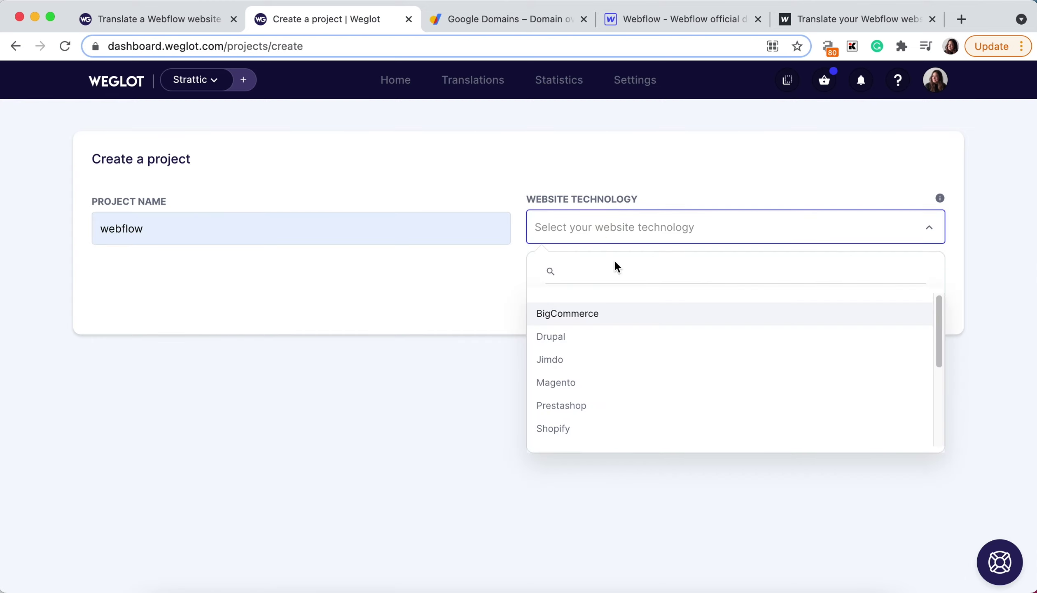
scroll(639, 349, down, 2)
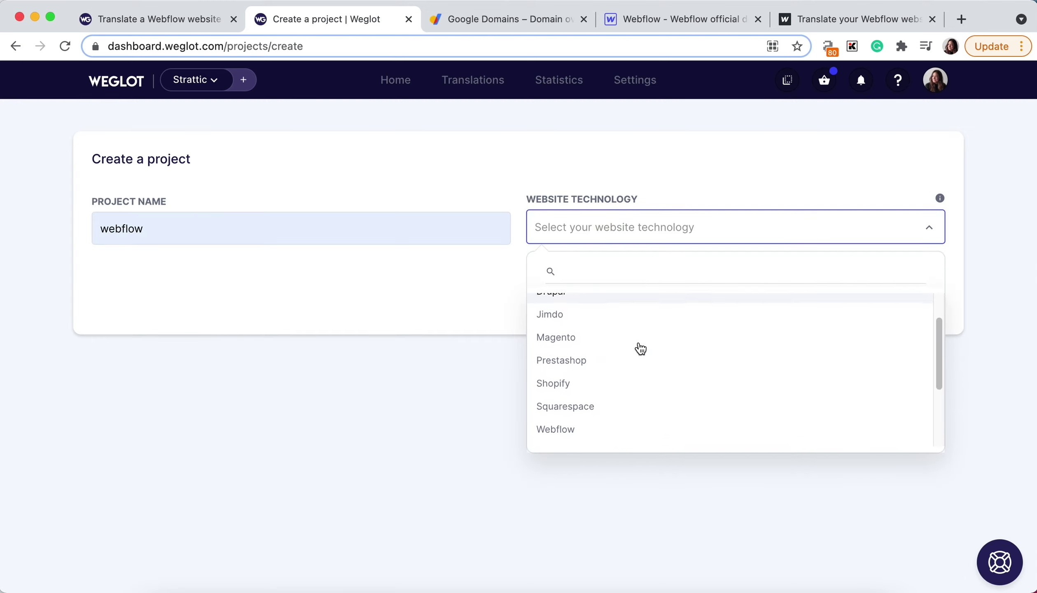
click(587, 425)
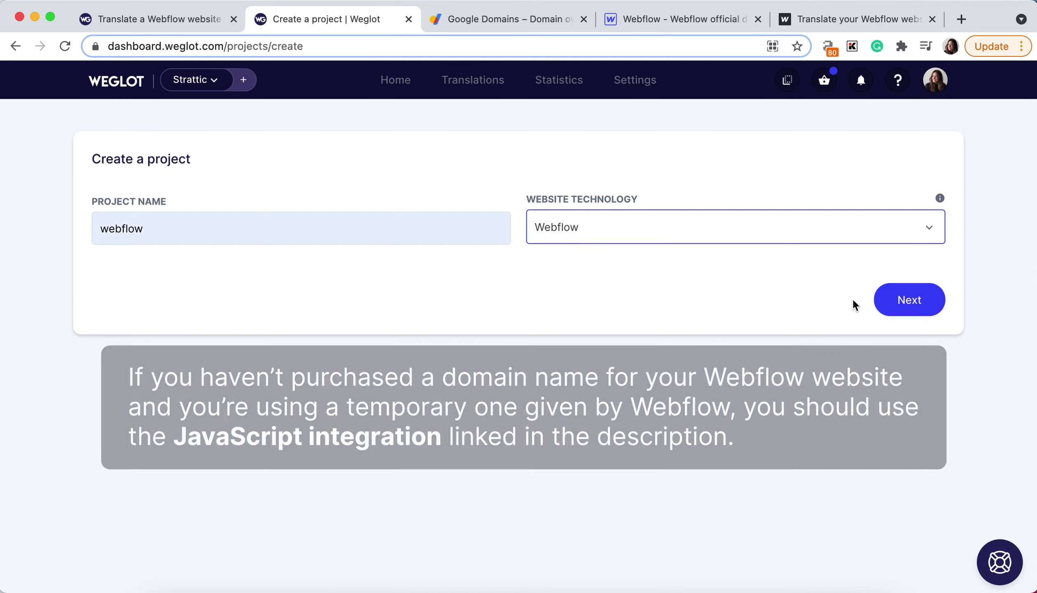
click(888, 307)
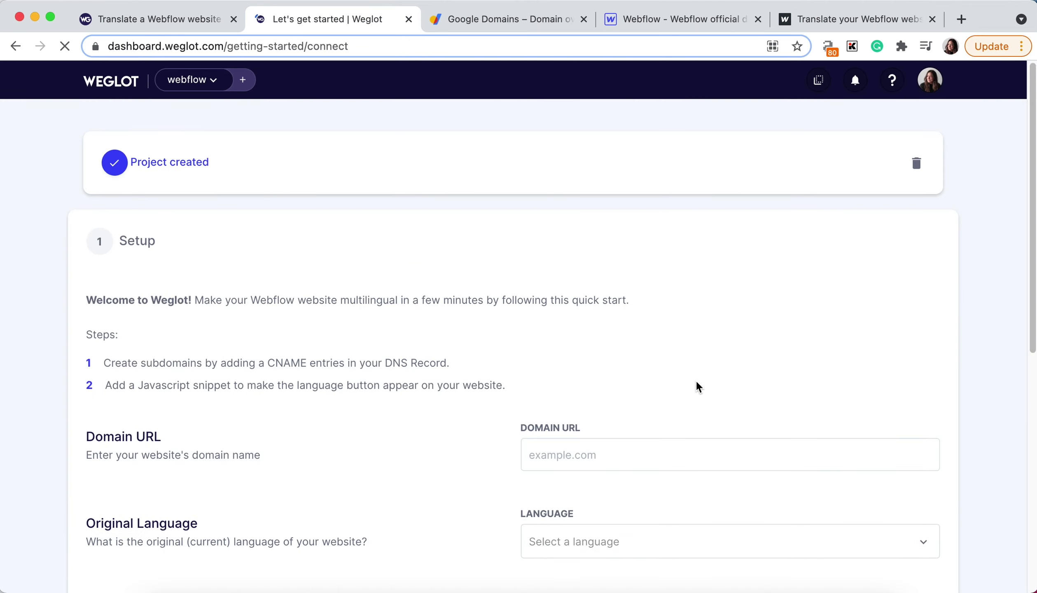
scroll(692, 378, down, 1)
scroll(691, 379, down, 5)
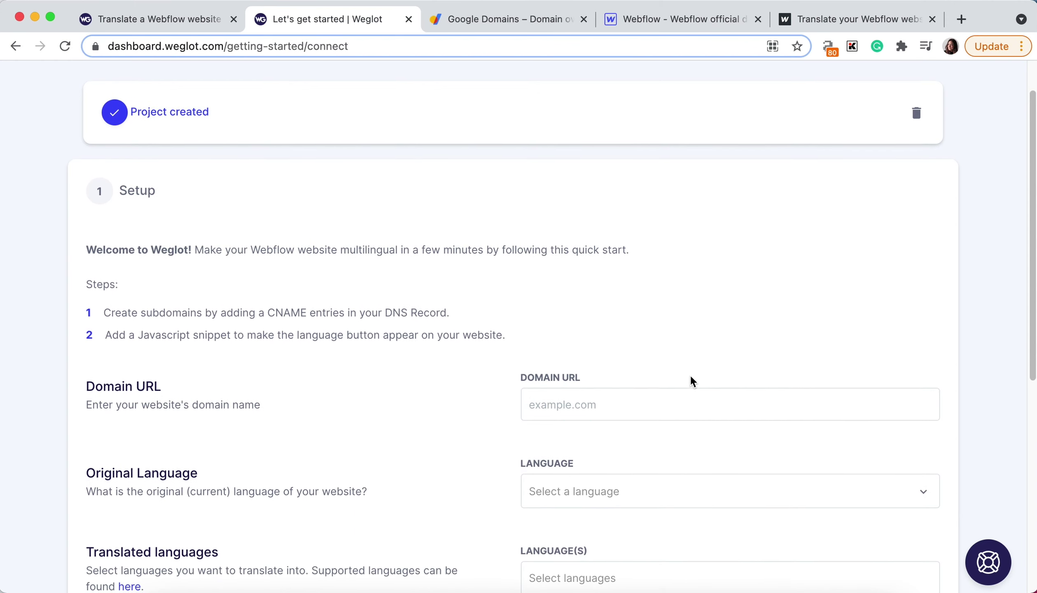
click(613, 204)
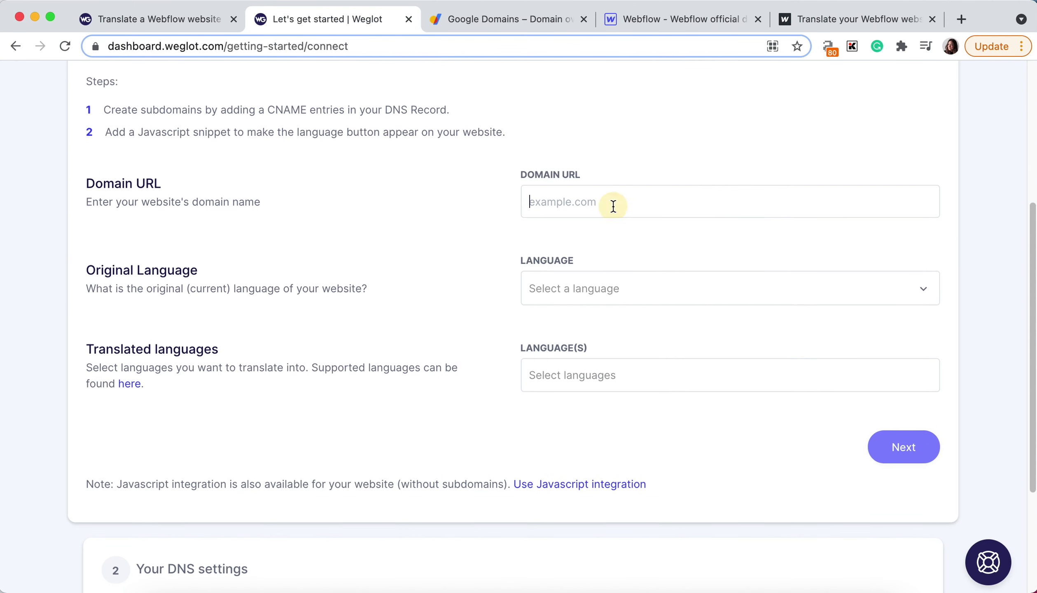
text(https://www.weglot-translate-wbflow.com/)
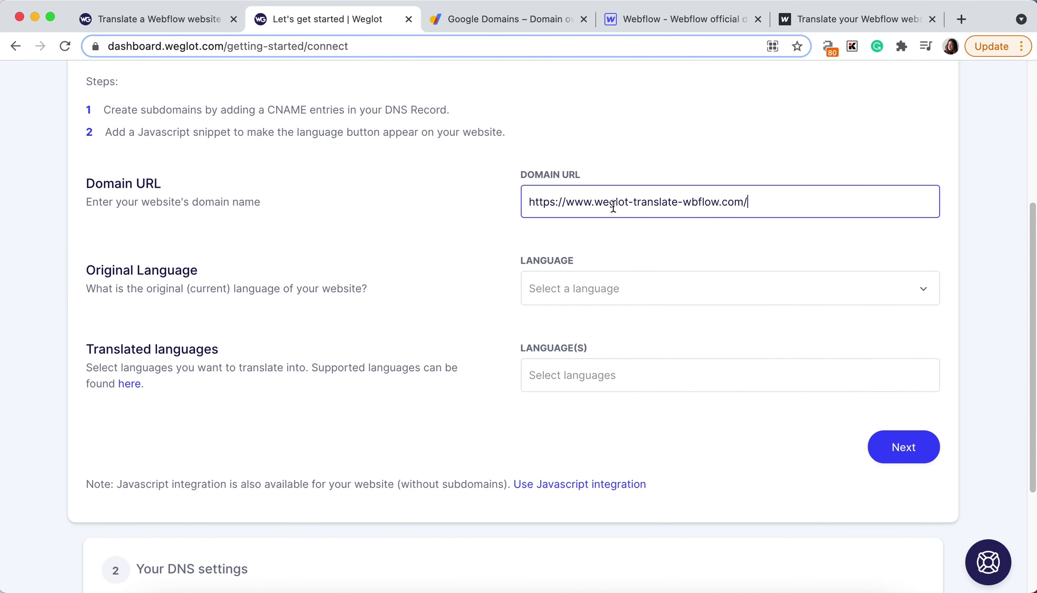
Set English as the original language and French as the translation language.
click(642, 287)
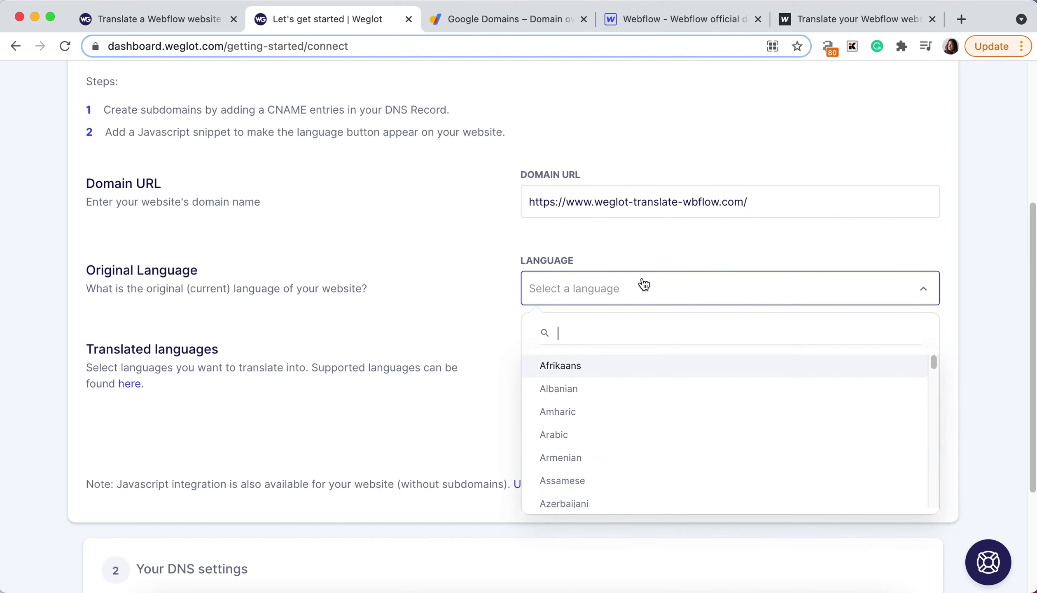
text(engli)
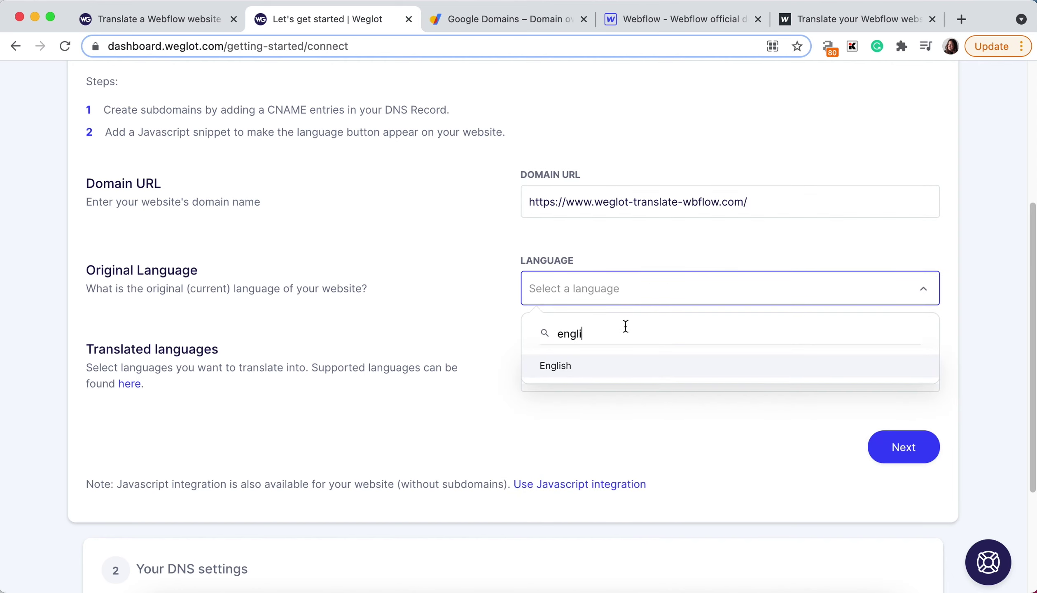
click(604, 365)
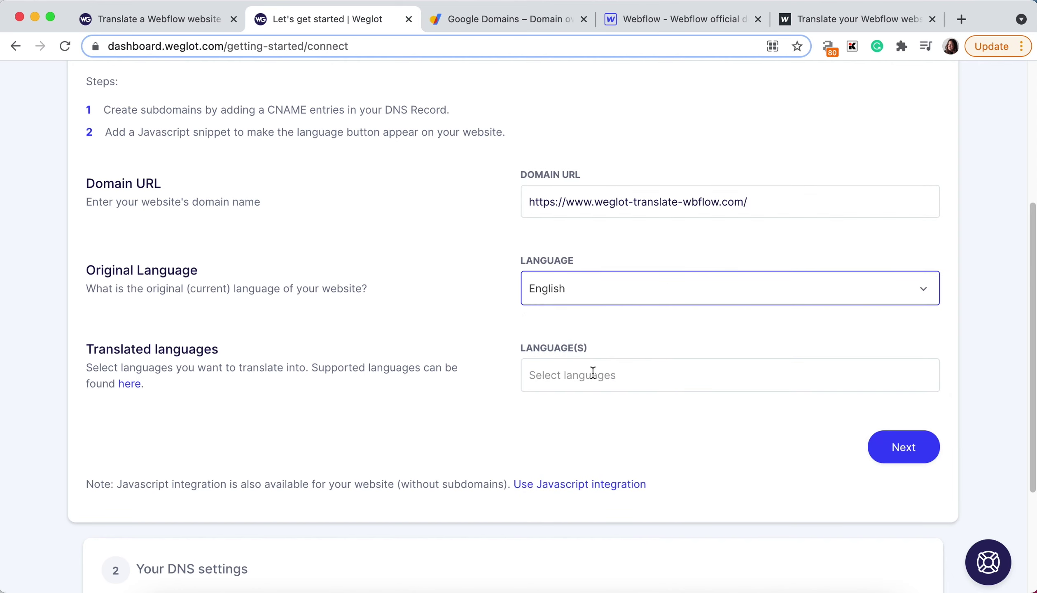
click(587, 371)
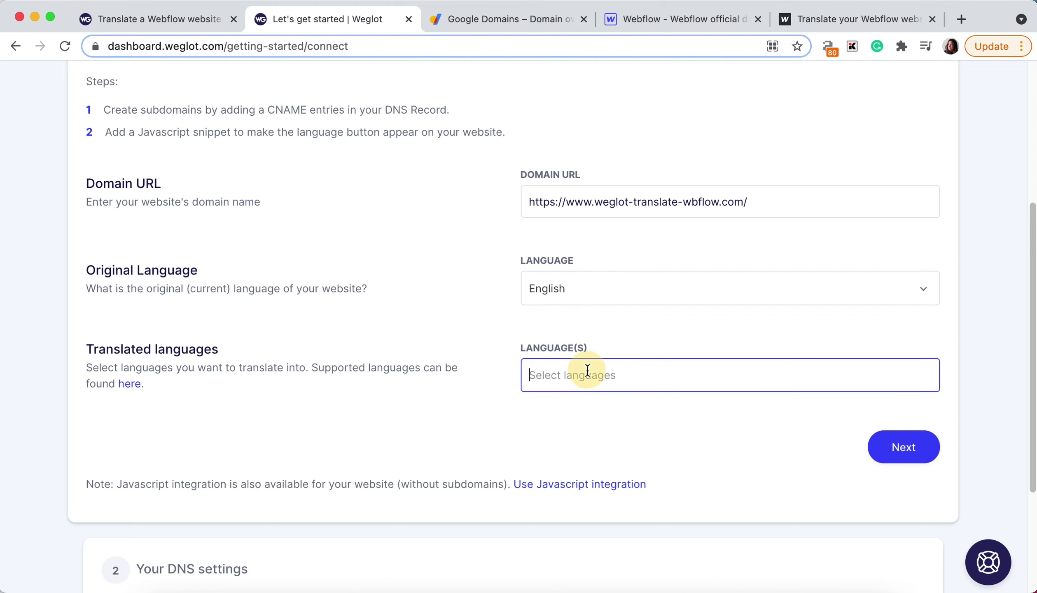
text(fre)
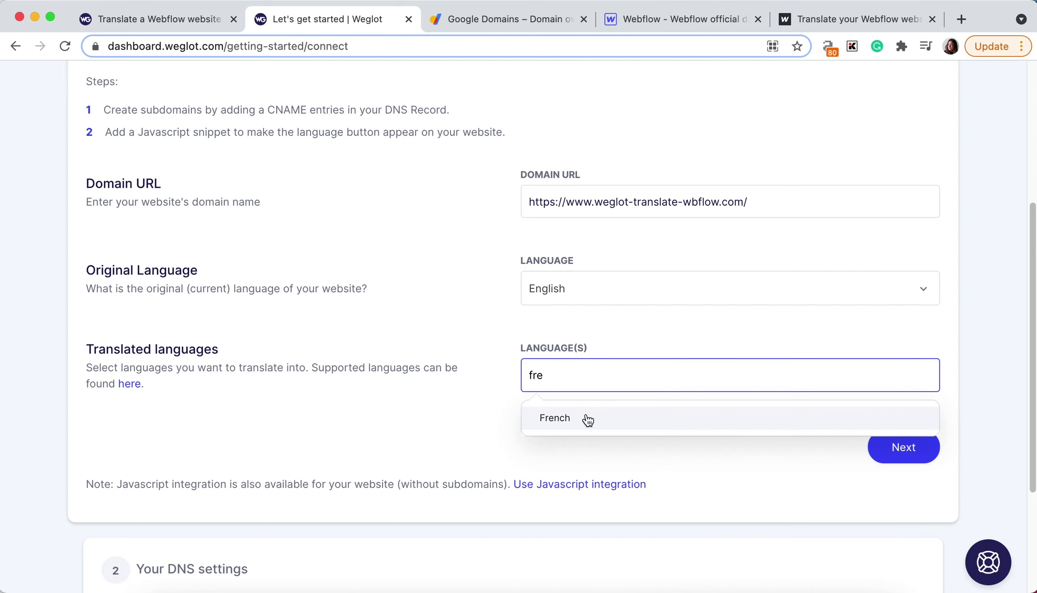
click(588, 420)
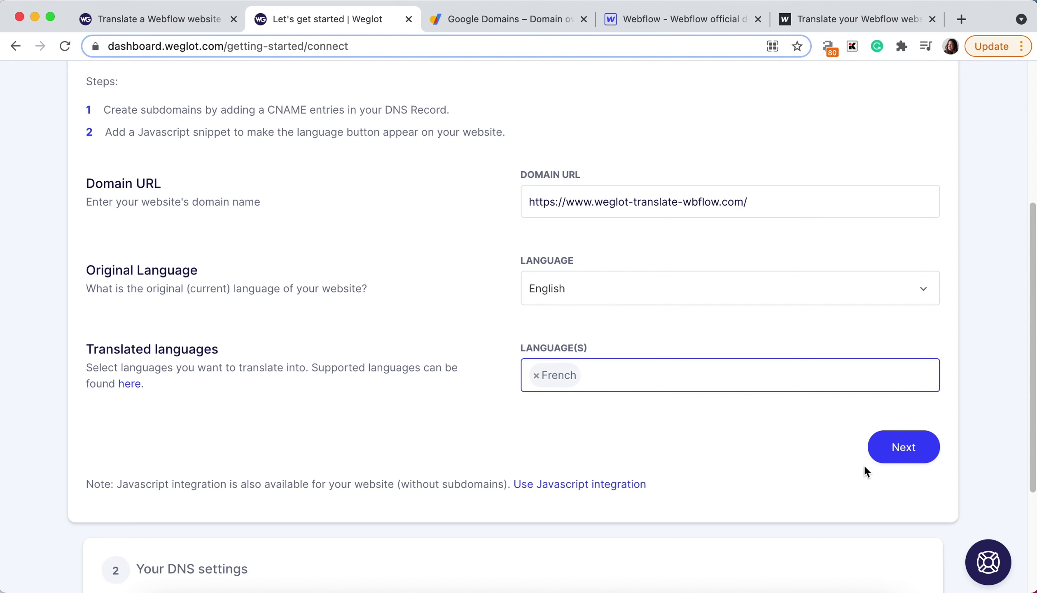
click(898, 452)
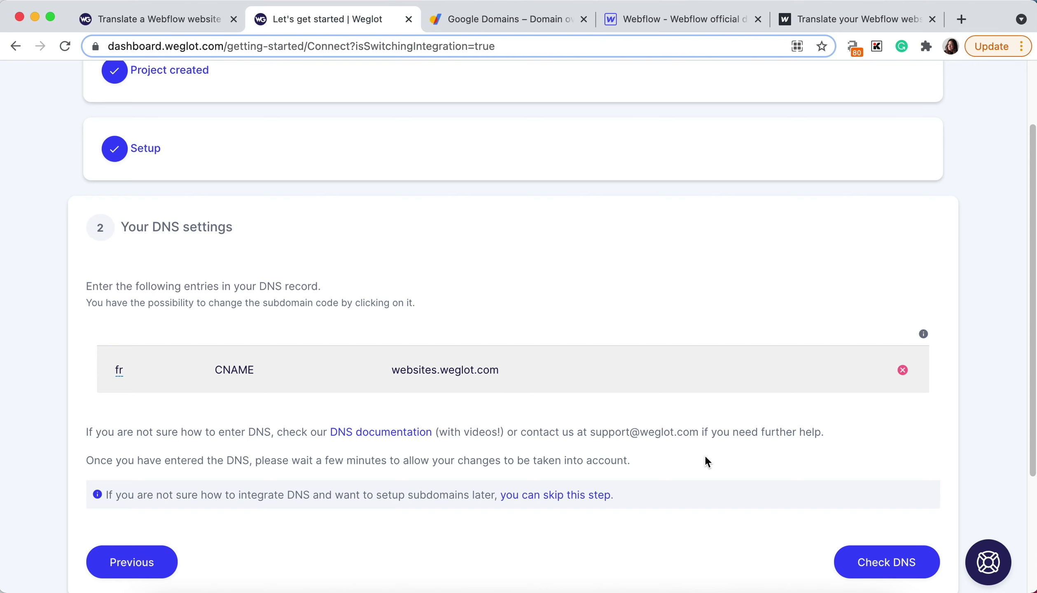
In Google Domains, edit the custom DNS records and make the first record a CNAME.
click(489, 19)
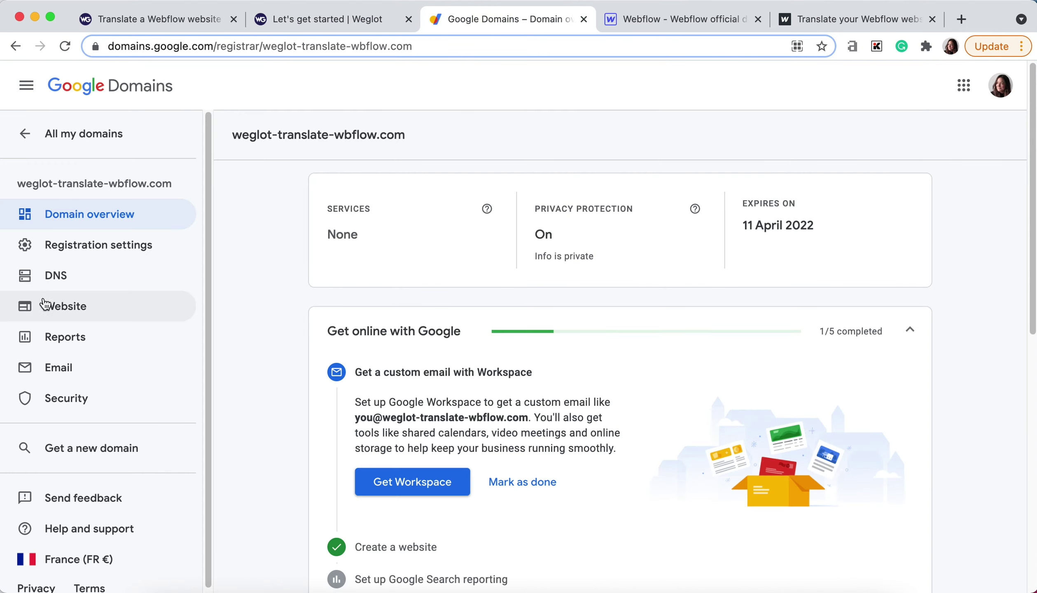
click(71, 278)
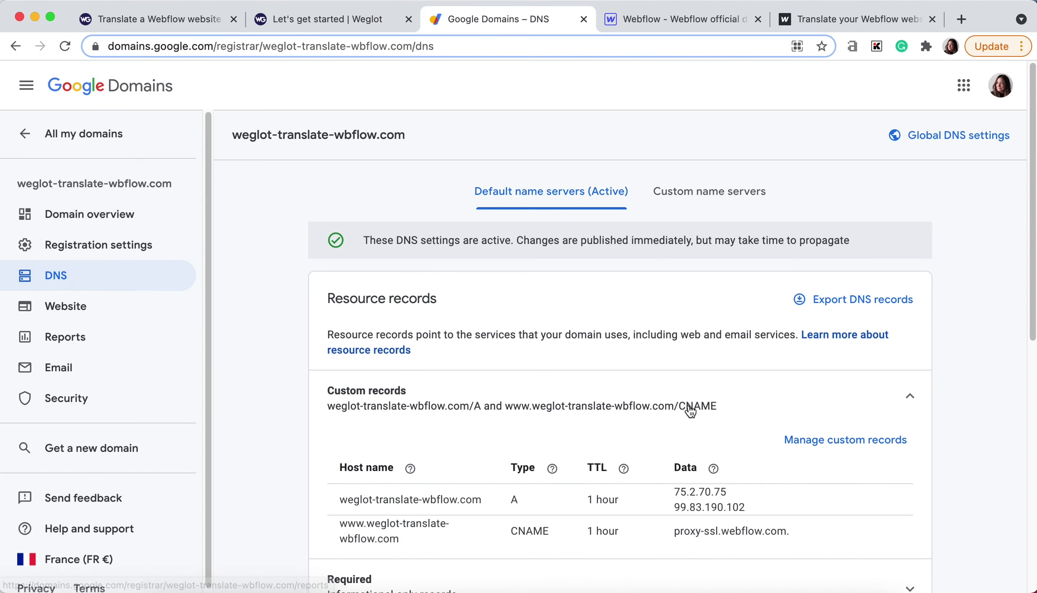
scroll(691, 411, down, 2)
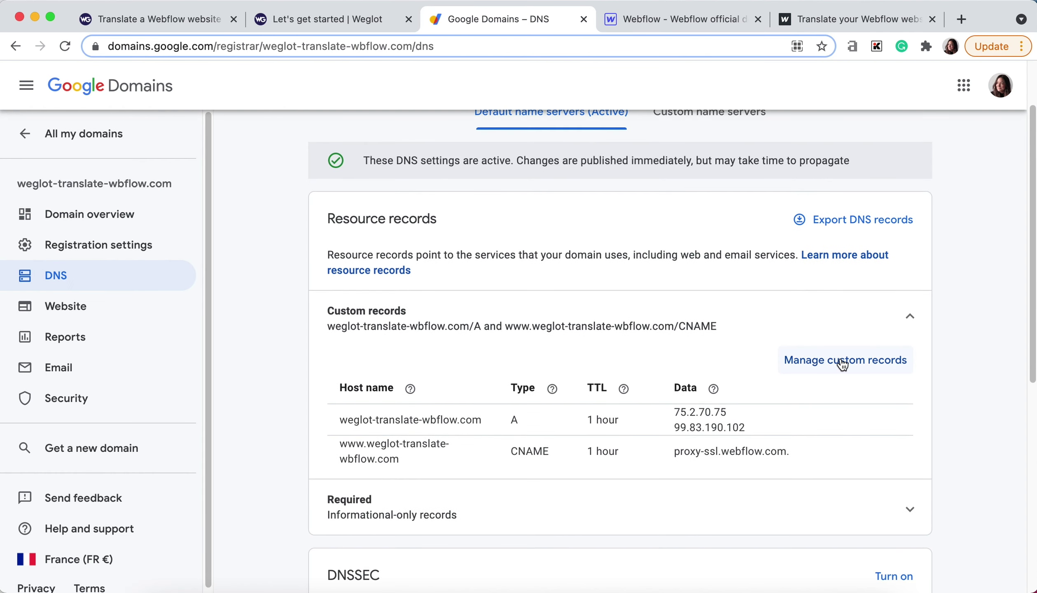
click(843, 362)
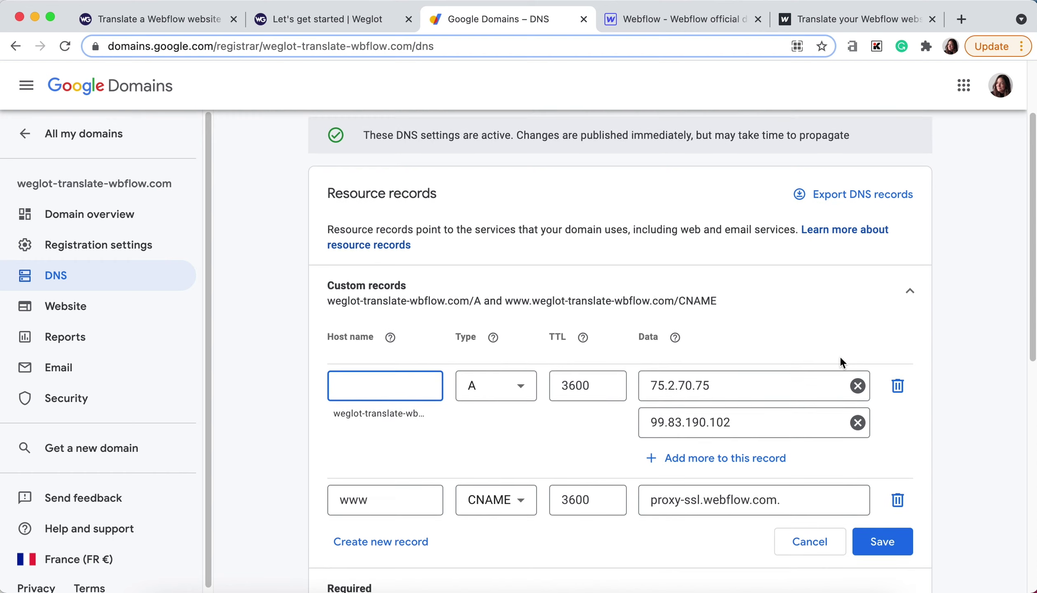
click(508, 354)
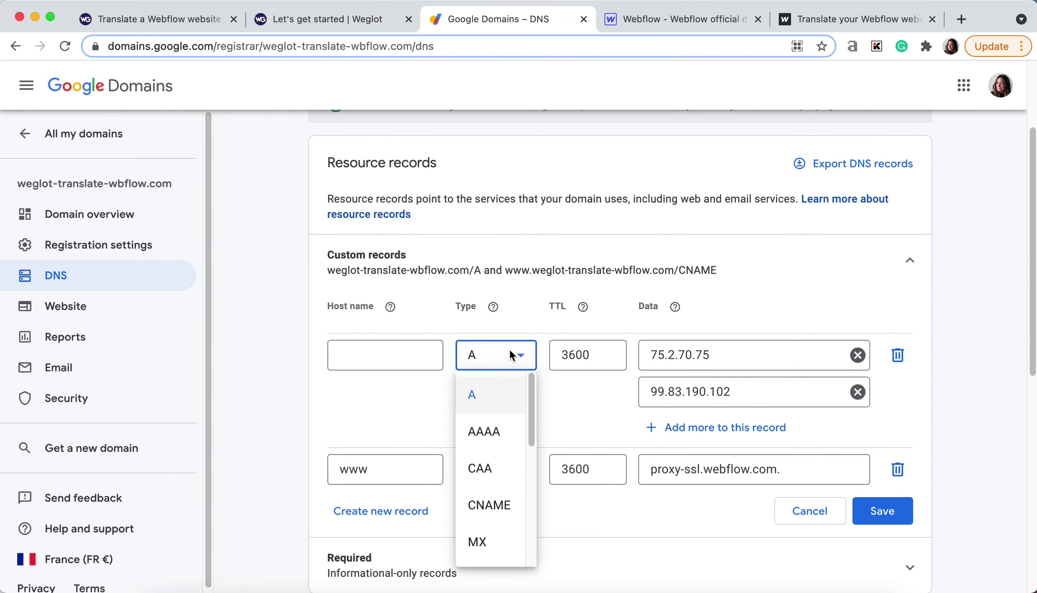
click(498, 514)
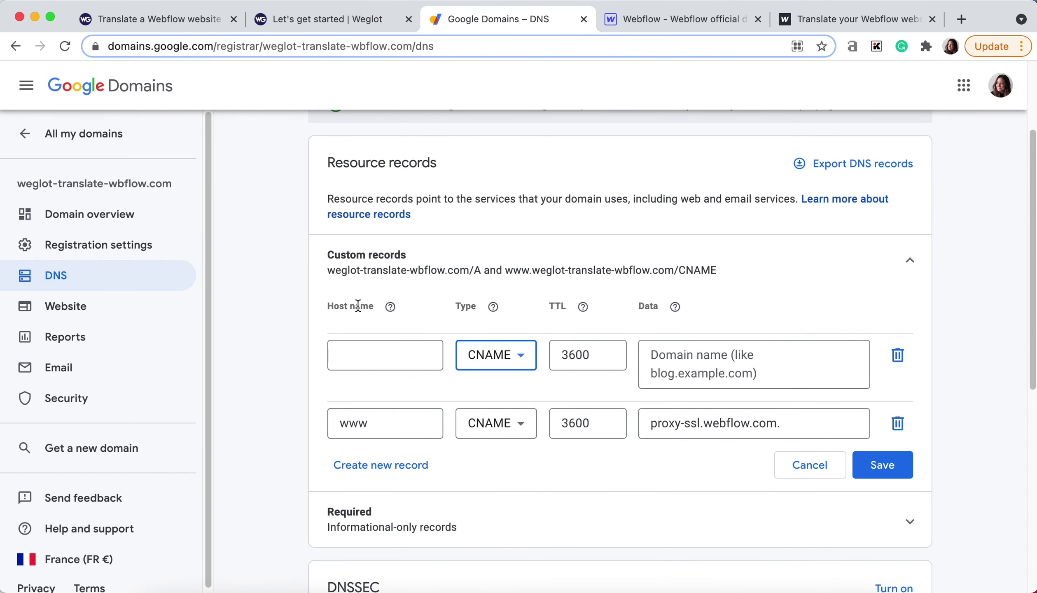
Check Weglot's required DNS entry and enter 'fr' as the record's host name.
click(307, 19)
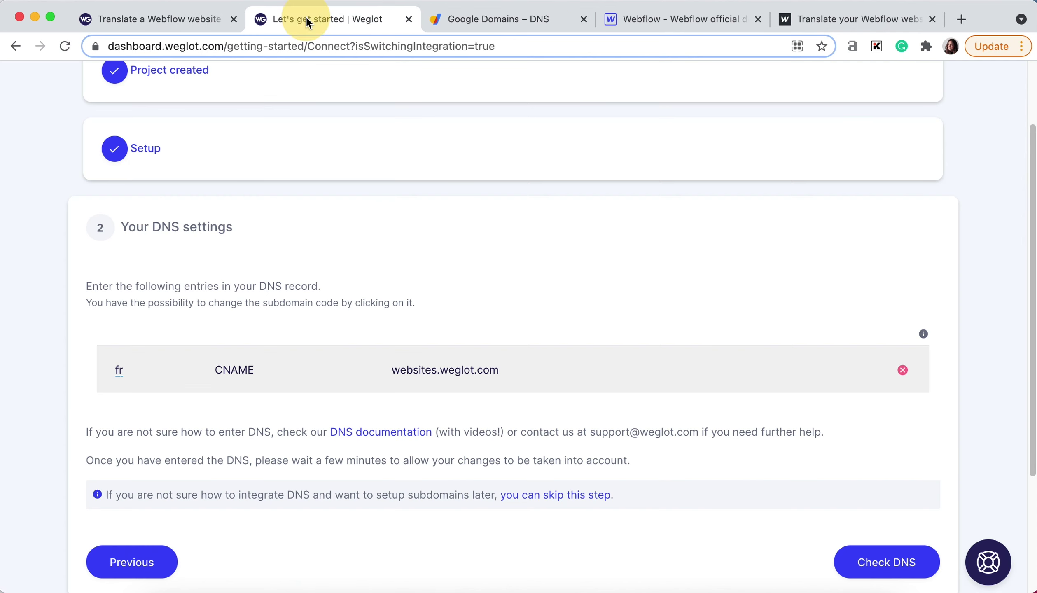
click(491, 19)
click(402, 351)
text(fr)
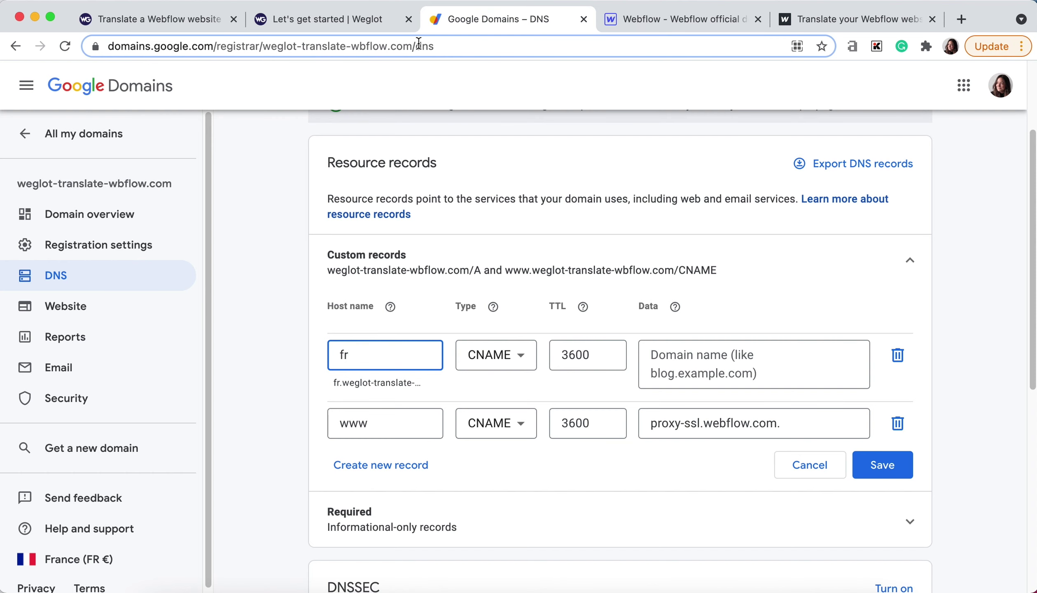
Copy websites.weglot.com from Weglot into the record's data field and save the records.
click(368, 21)
click(546, 376)
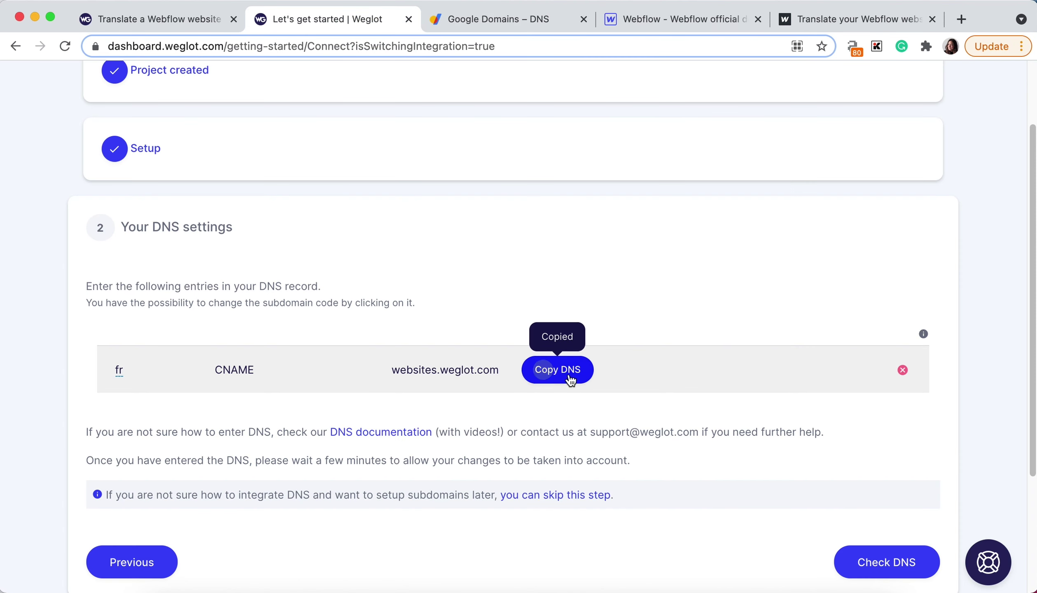
click(480, 18)
click(709, 364)
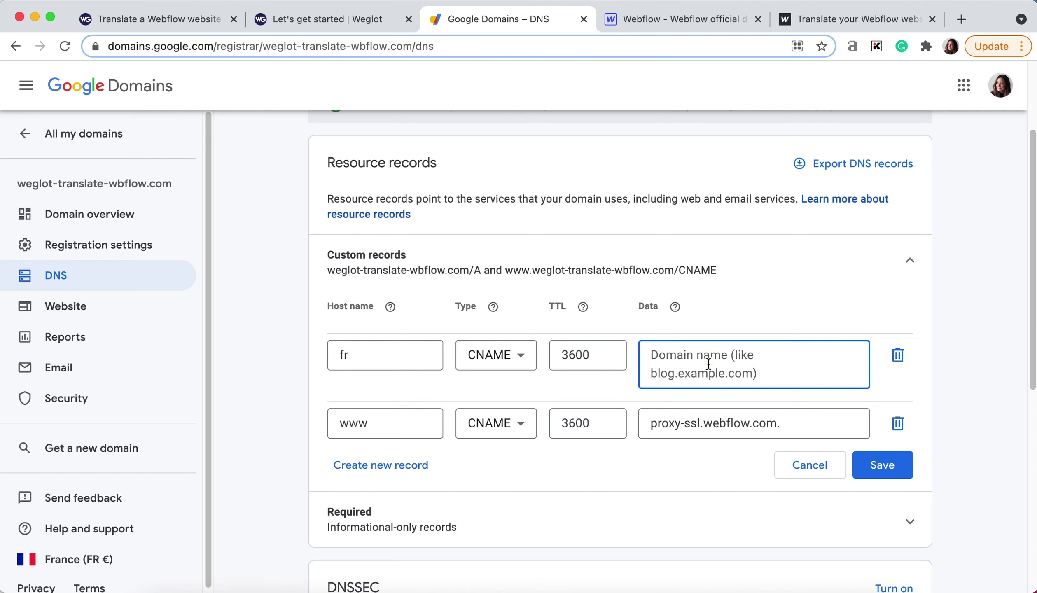
key(super+v)
click(880, 466)
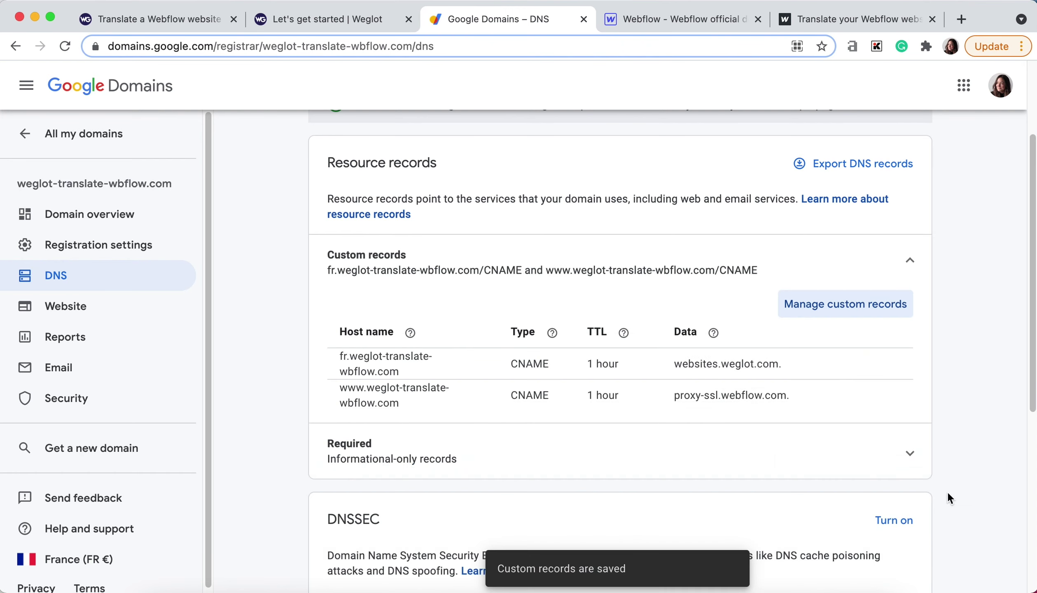
Back in Weglot, run Check DNS so the fr subdomain starts validating.
click(336, 19)
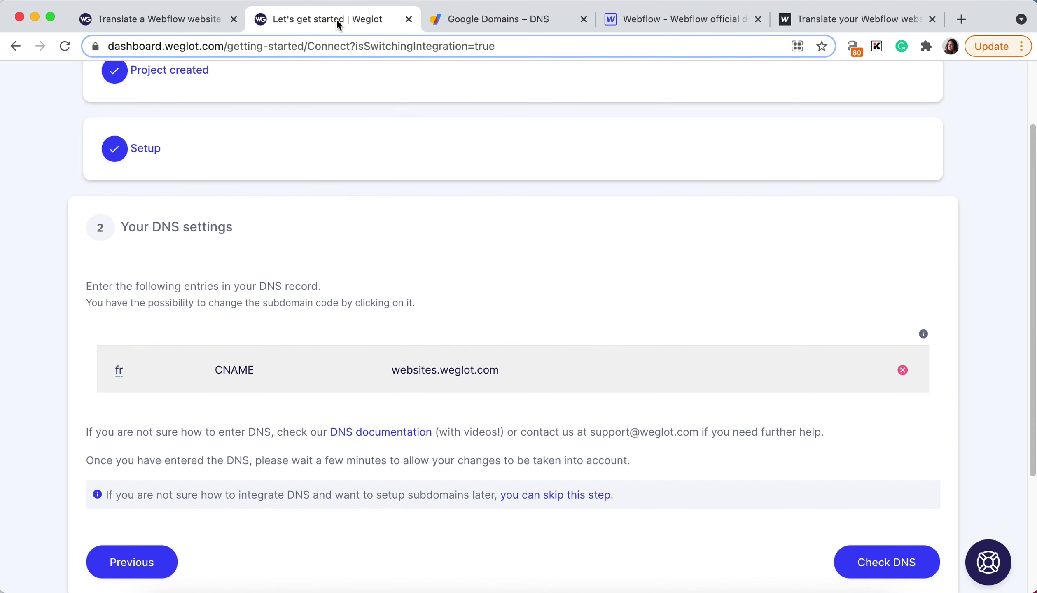
scroll(786, 364, down, 1)
click(909, 530)
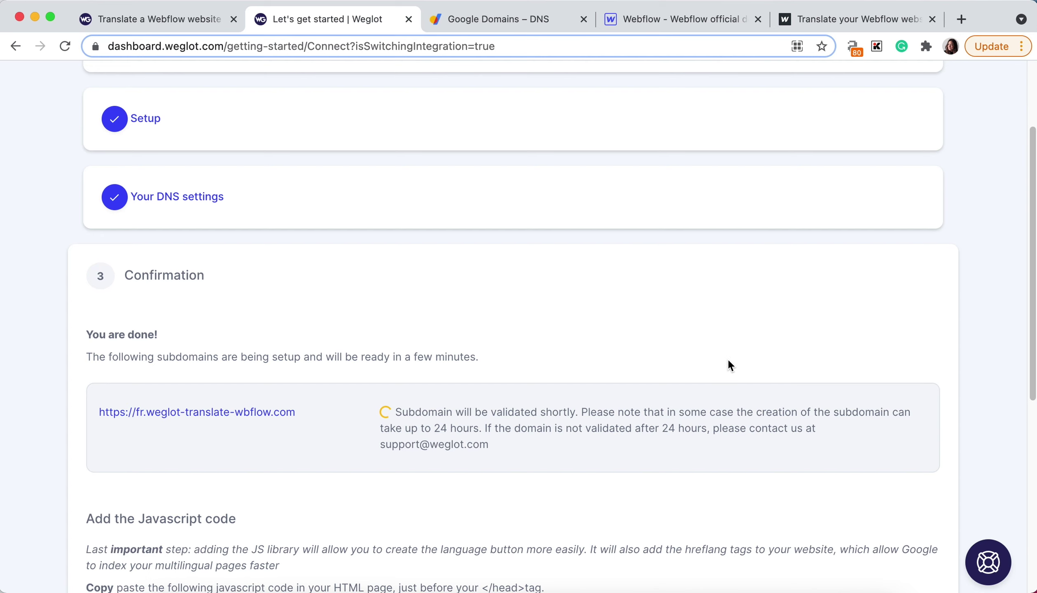
Copy the JavaScript snippet under 'Add the Javascript code'.
scroll(729, 364, down, 5)
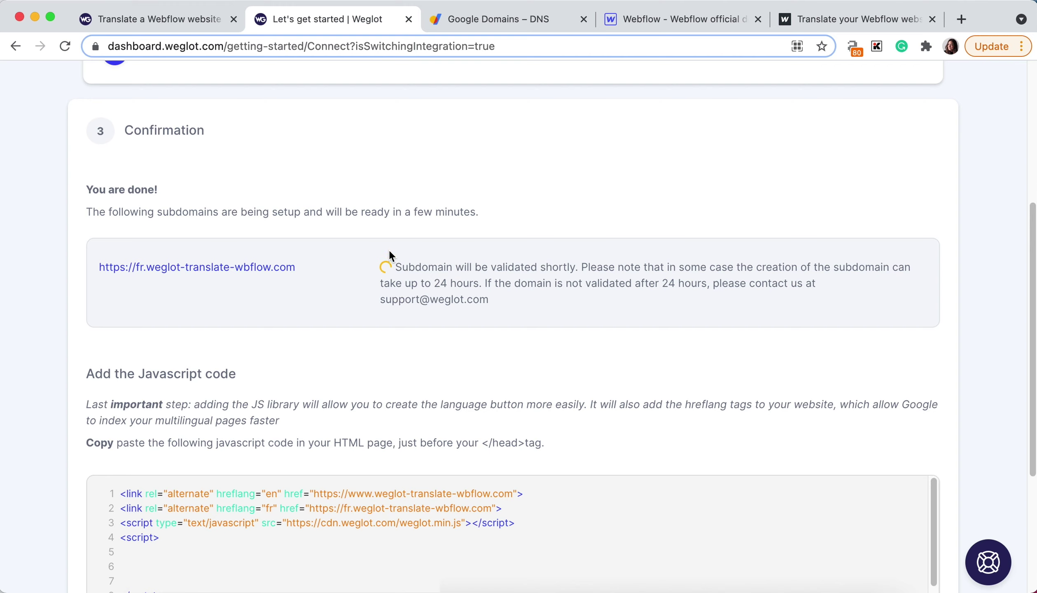
scroll(389, 255, down, 3)
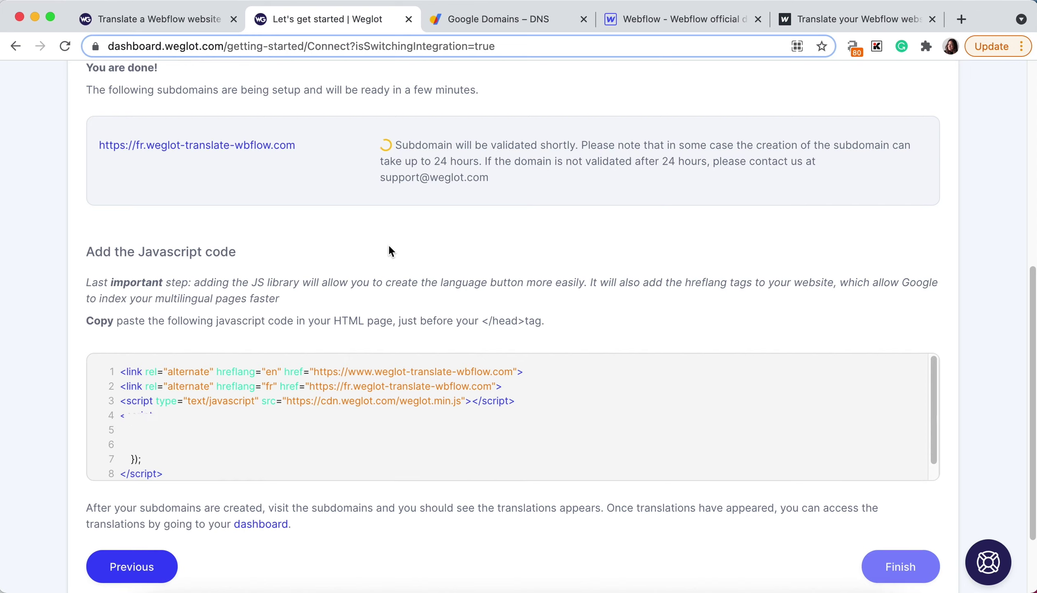
scroll(150, 224, down, 2)
drag(85, 186, 247, 197)
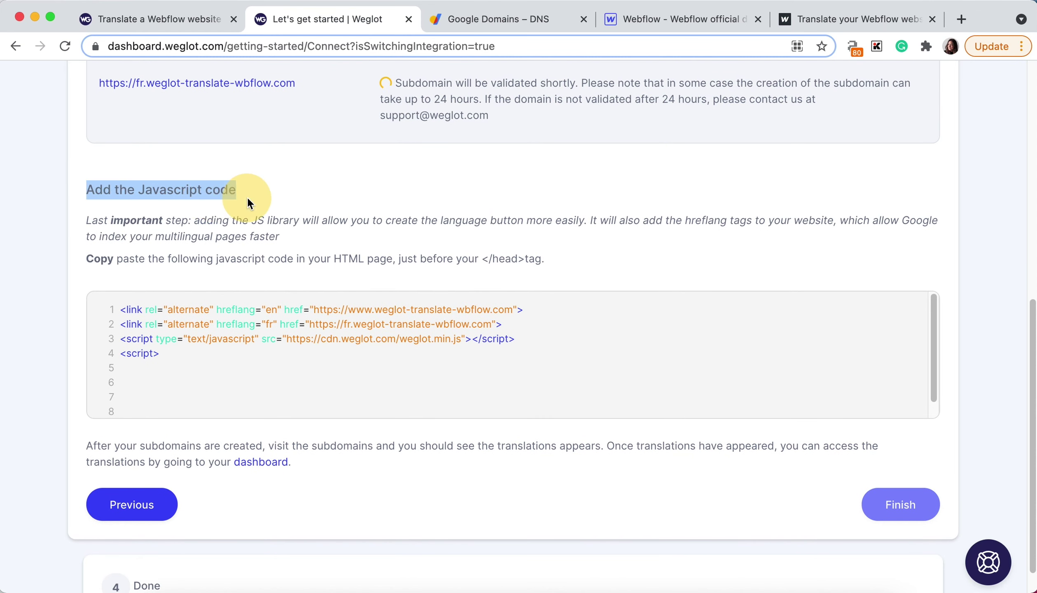
click(264, 202)
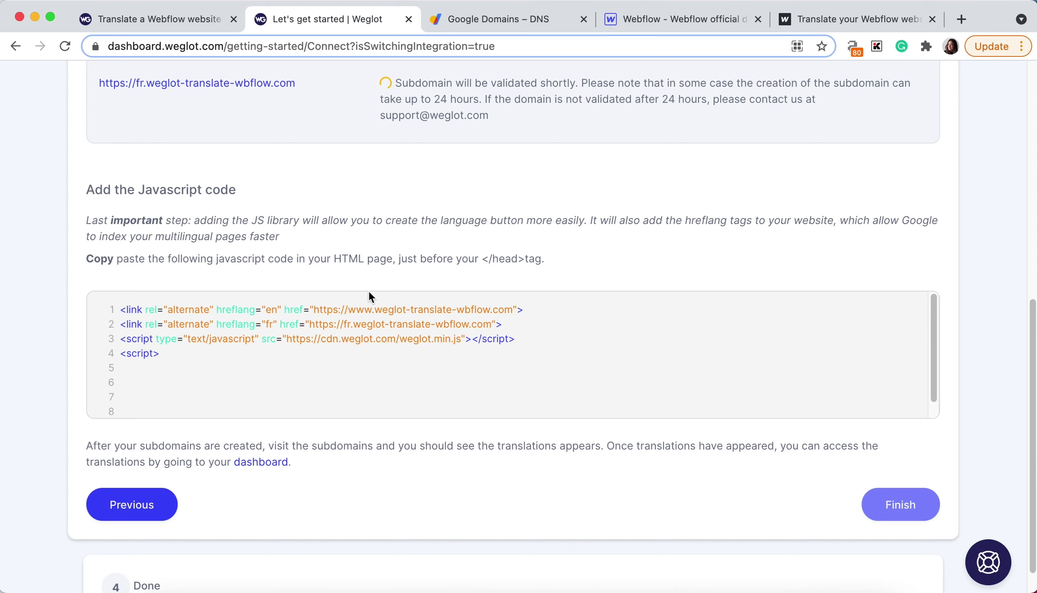
click(899, 320)
click(637, 20)
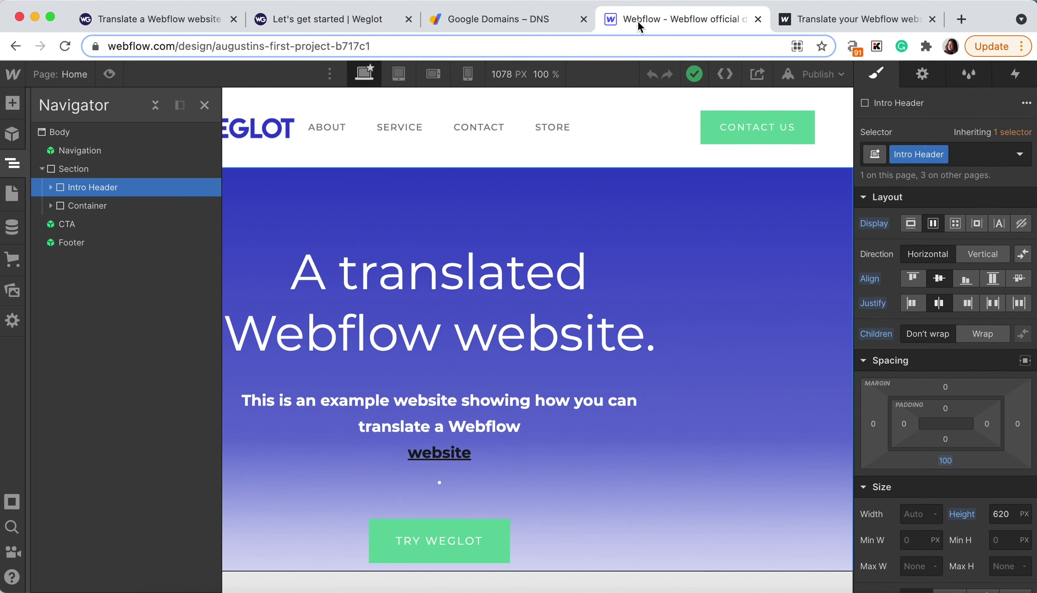
Paste the Weglot snippet into Webflow's Project Settings > Custom Code head code and save.
click(15, 78)
click(65, 116)
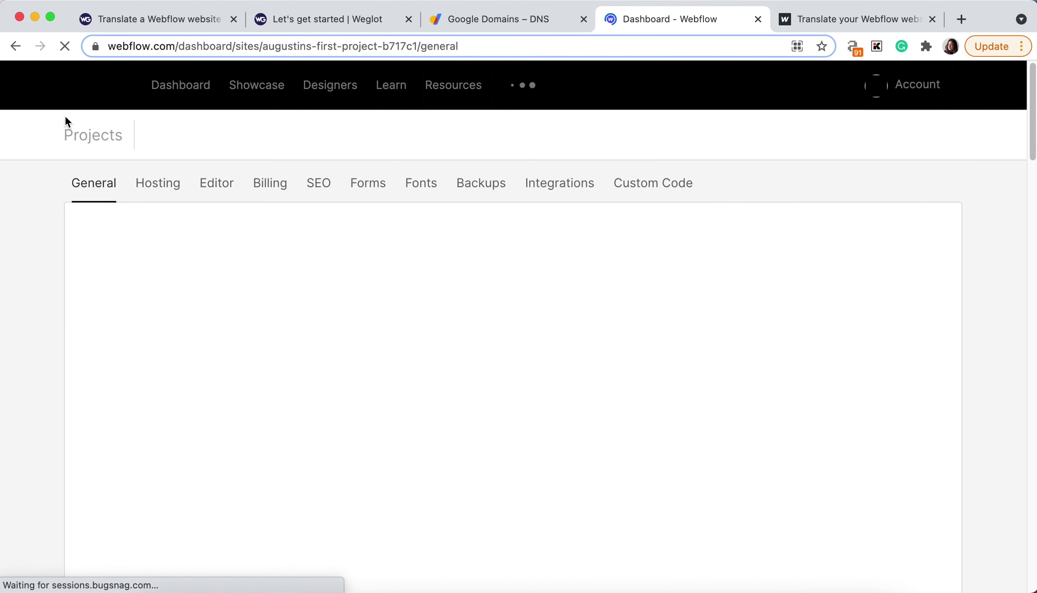
click(668, 182)
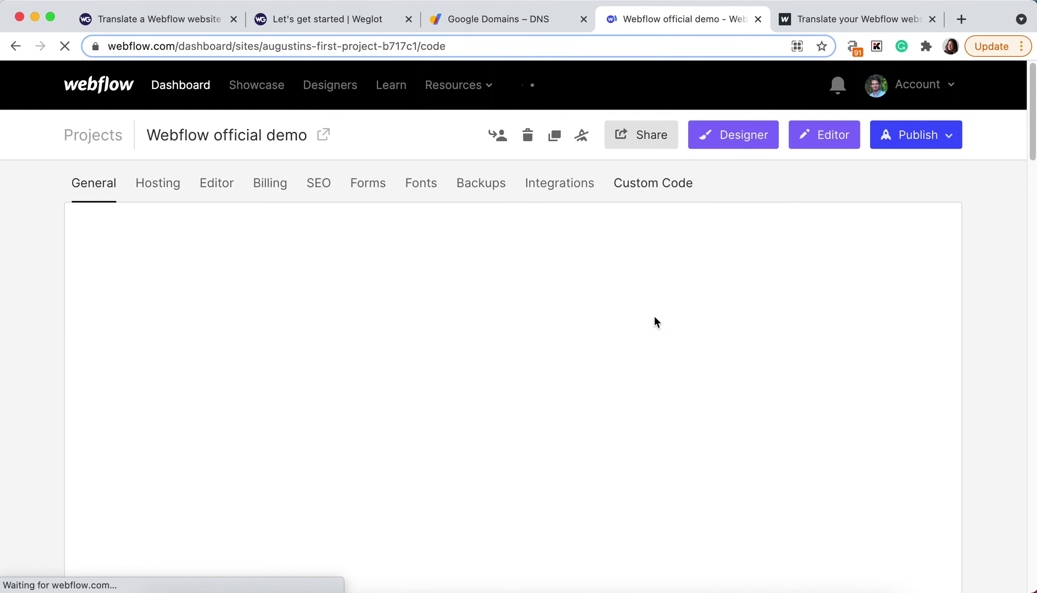
scroll(383, 287, down, 3)
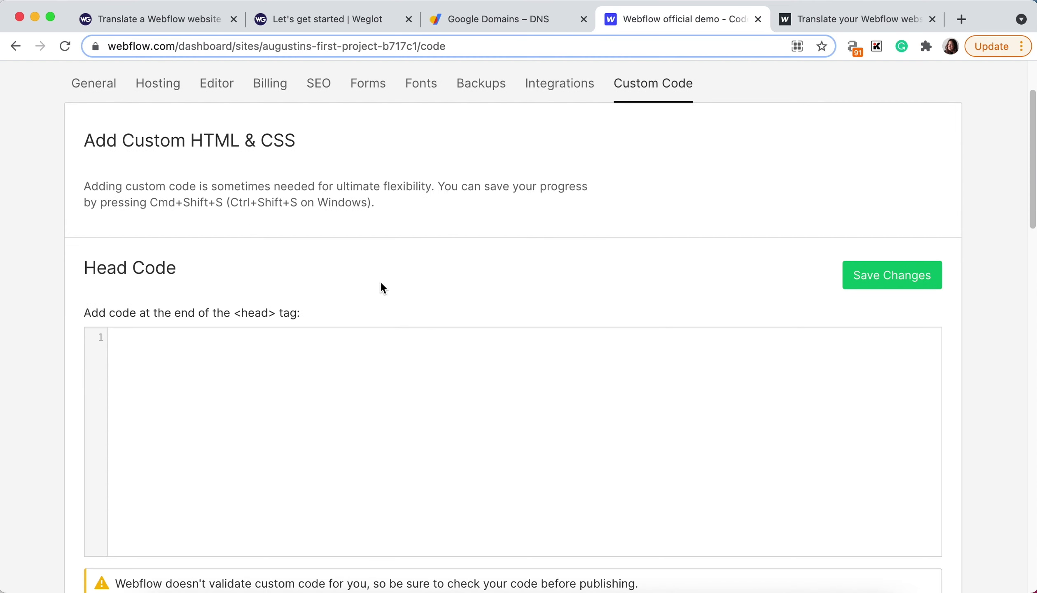
click(261, 346)
key(super+v)
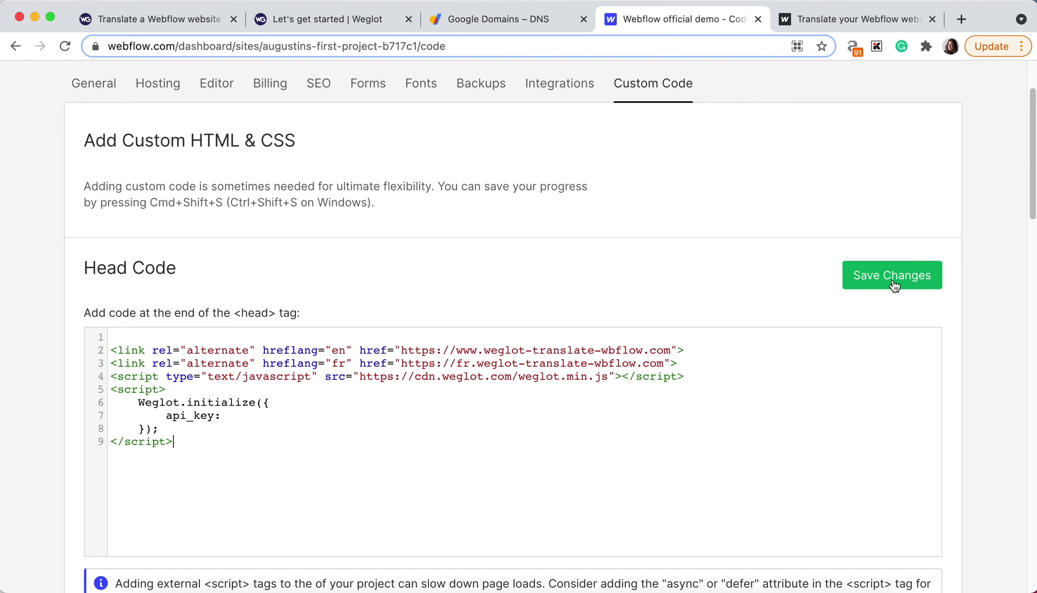
click(856, 19)
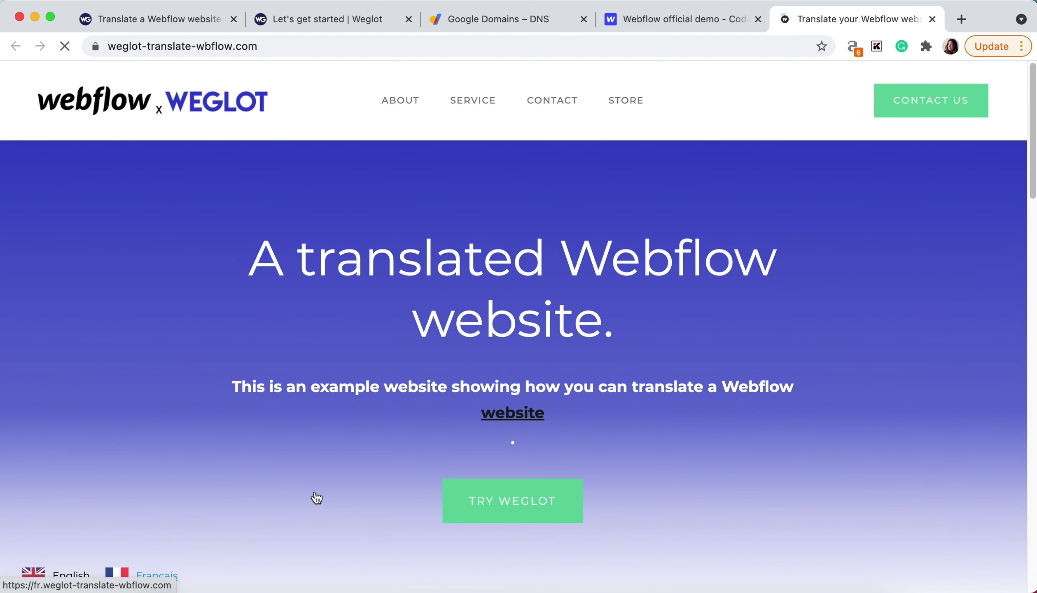
Scroll through the translated French page on fr.weglot-translate-wbflow.com and back to the top.
scroll(389, 429, down, 15)
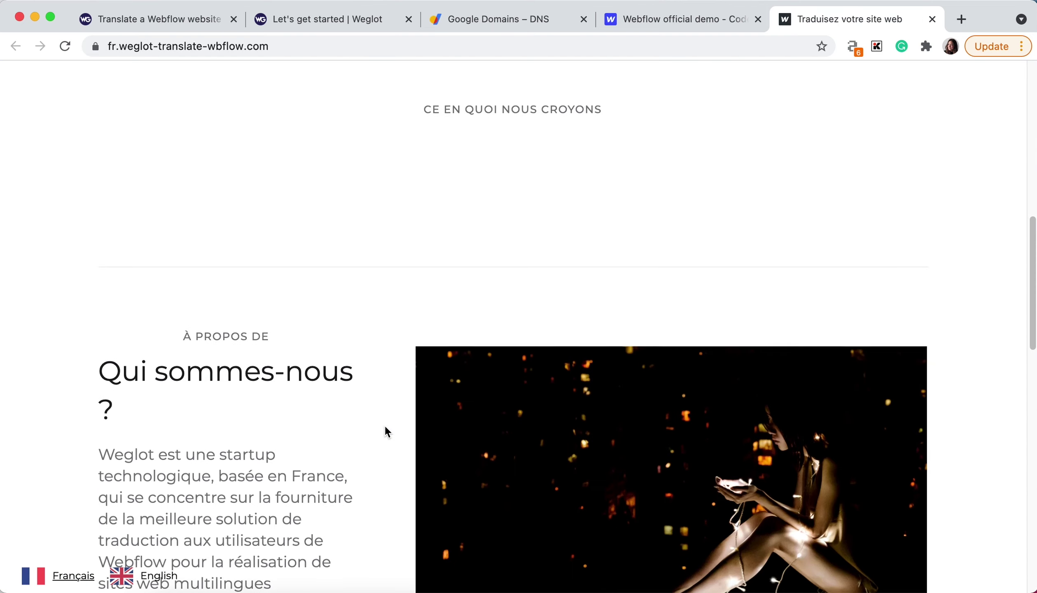
scroll(384, 425, down, 20)
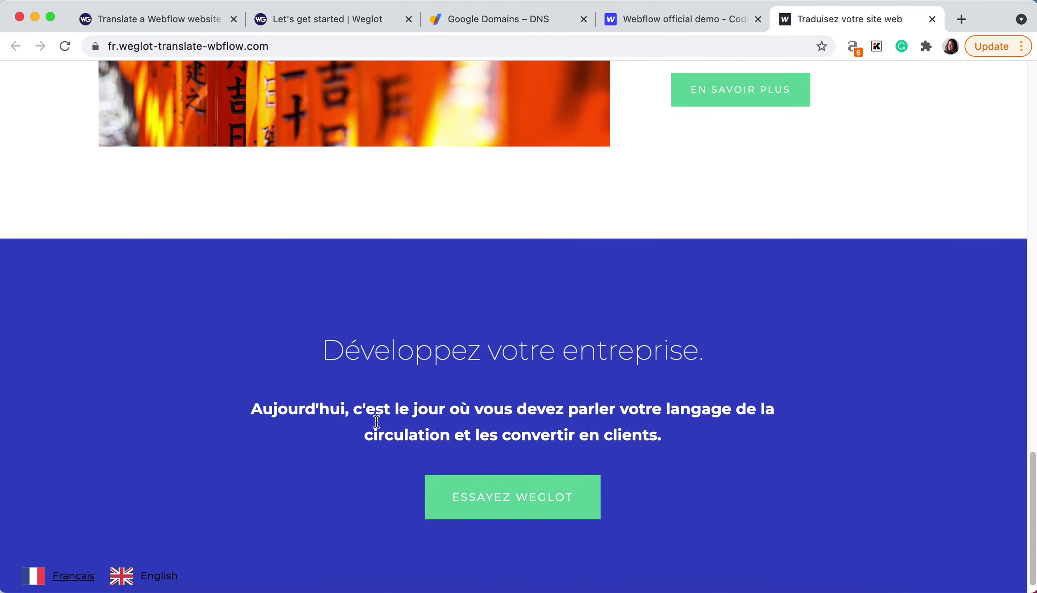
scroll(373, 424, up, 20)
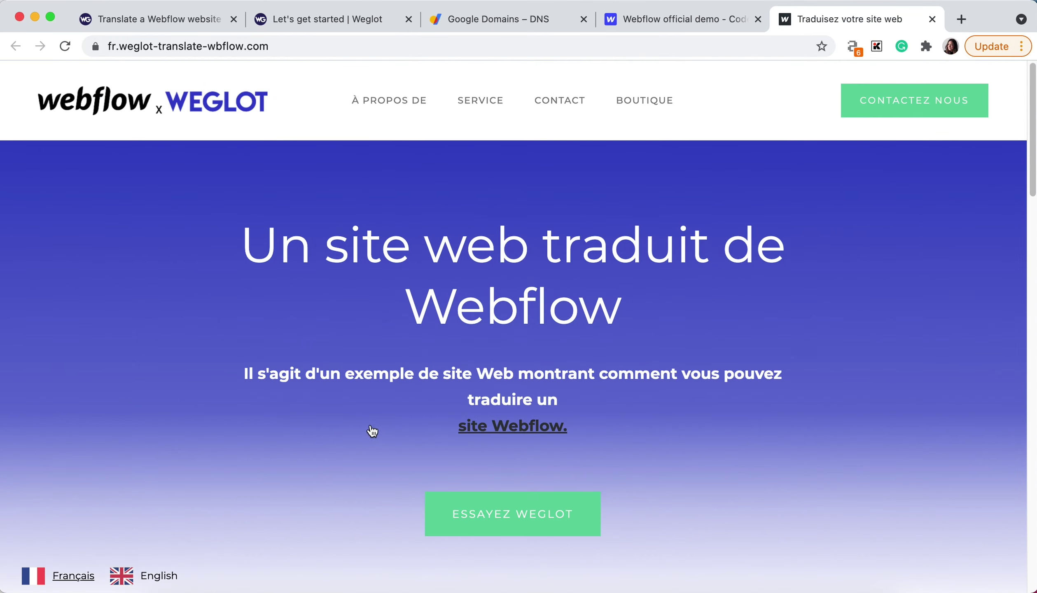